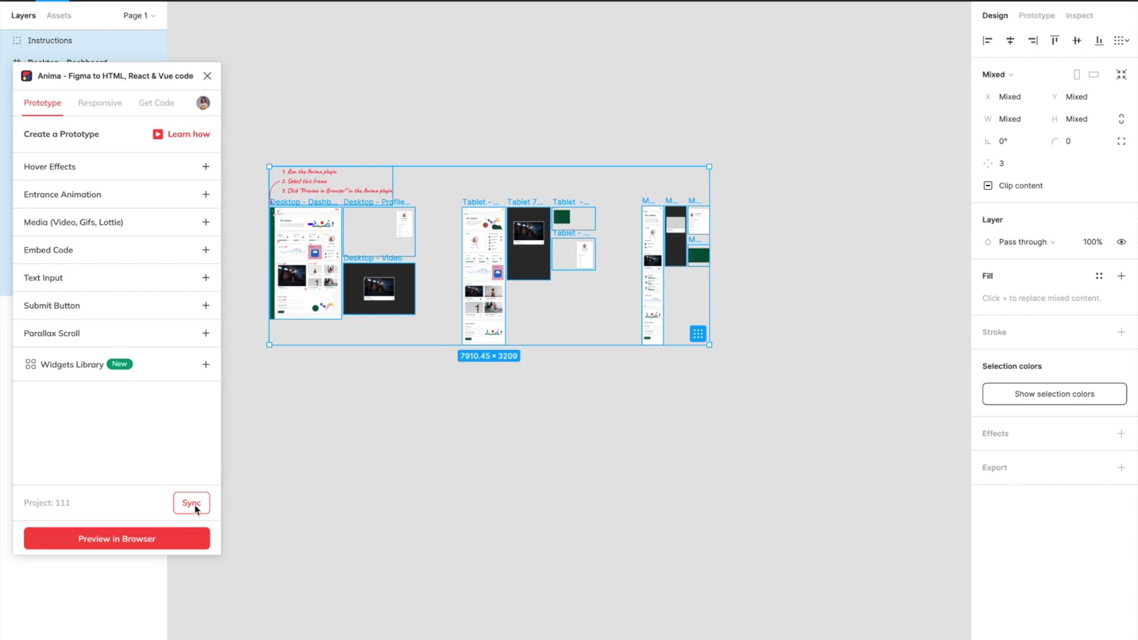
# Step: Sync the Figma fitness dashboard frames to the Anima project
pyautogui.click(194, 504)
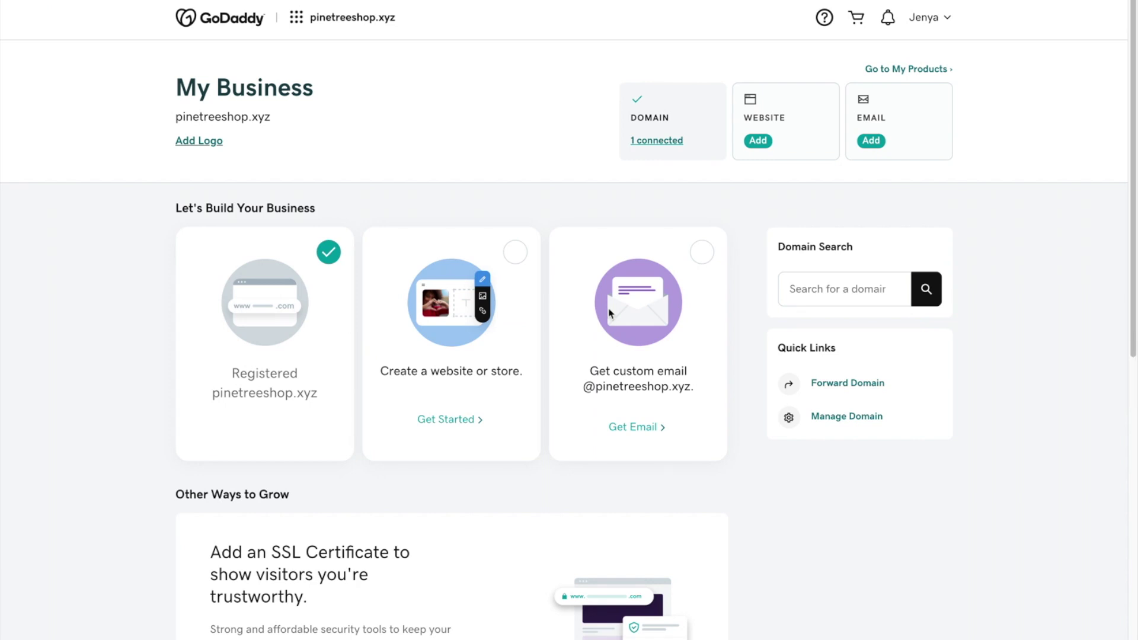
pyautogui.scroll(-1, 770, 179)
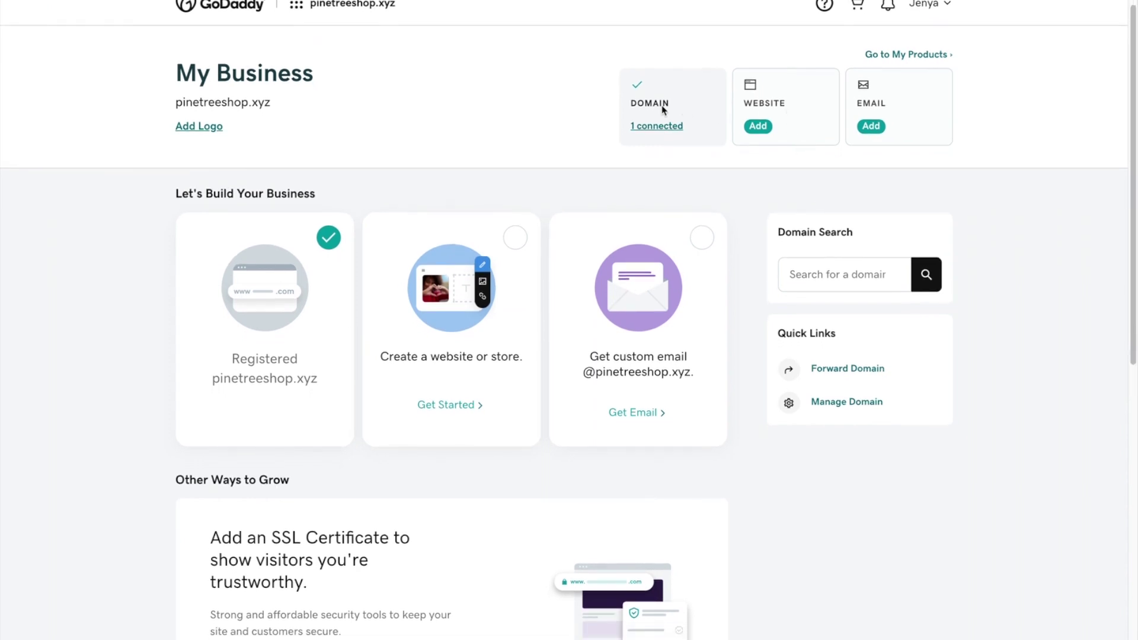
# Step: Open the pinetreeshop.xyz domain settings in GoDaddy, then its DNS records
pyautogui.click(731, 112)
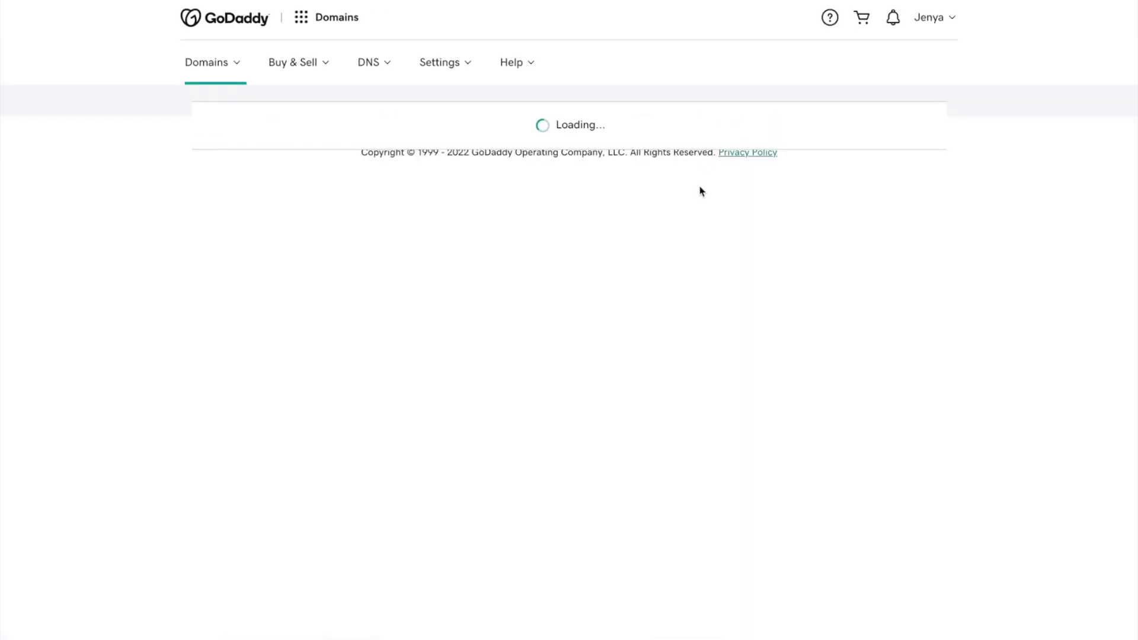
pyautogui.scroll(-3, 700, 191)
pyautogui.scroll(-4, 700, 192)
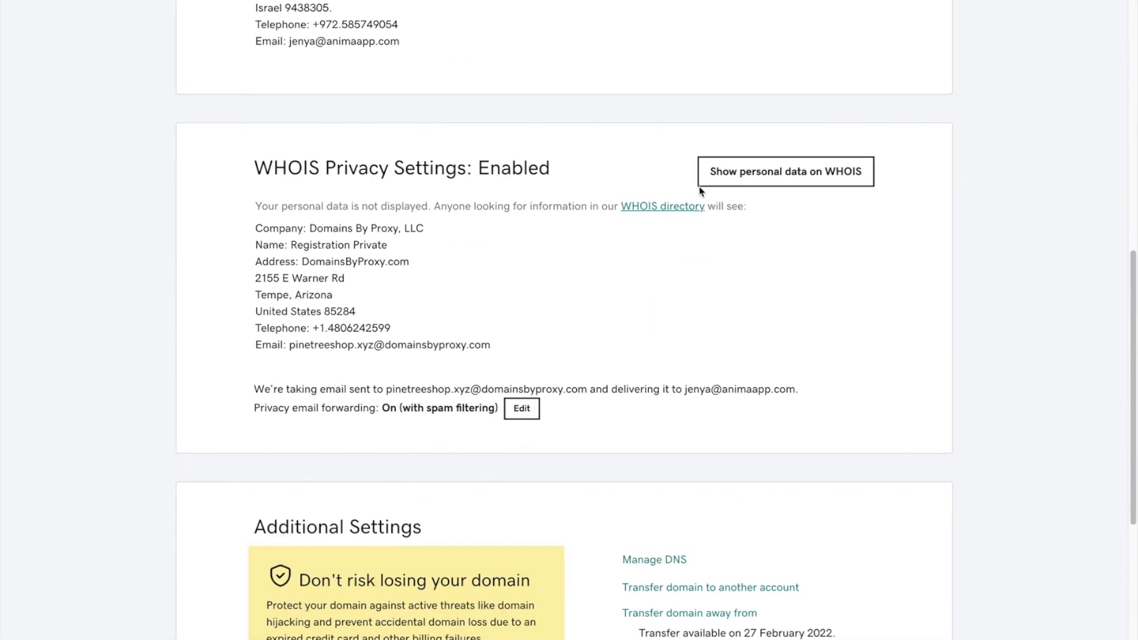
pyautogui.scroll(-2, 700, 191)
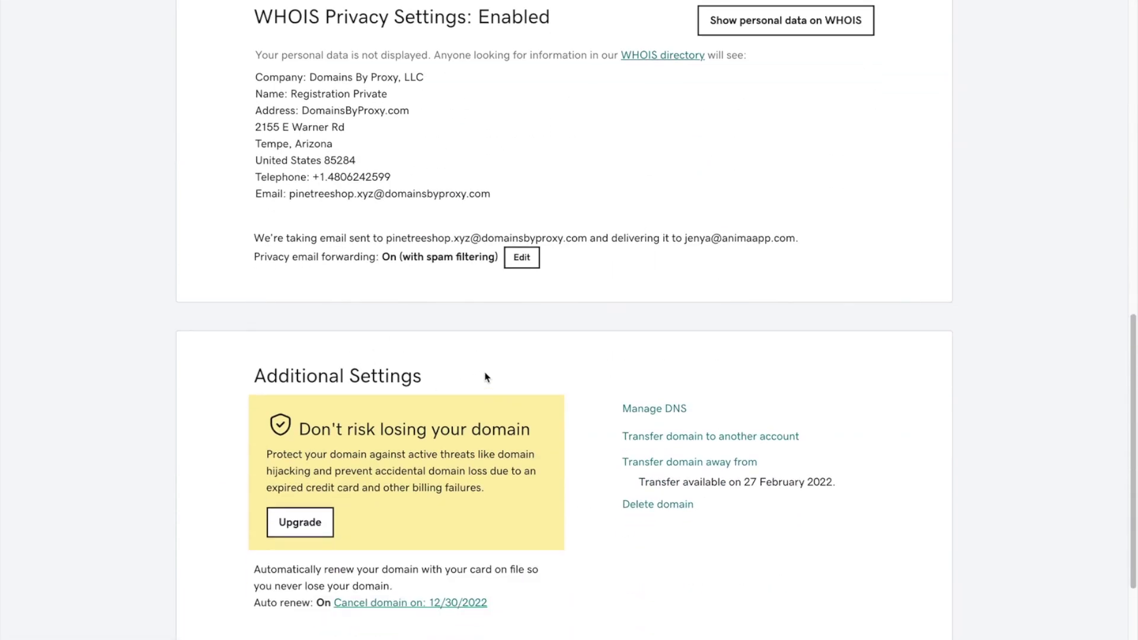
pyautogui.click(662, 417)
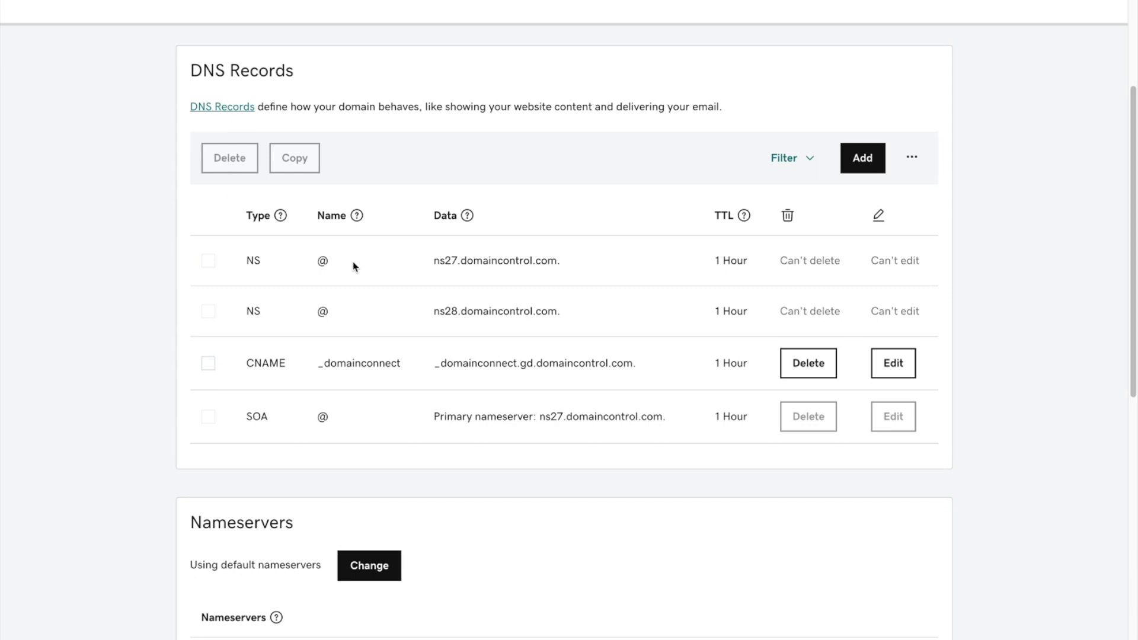
# Step: Add a CNAME DNS record with name www and value ns1.animaapp.com
pyautogui.click(870, 163)
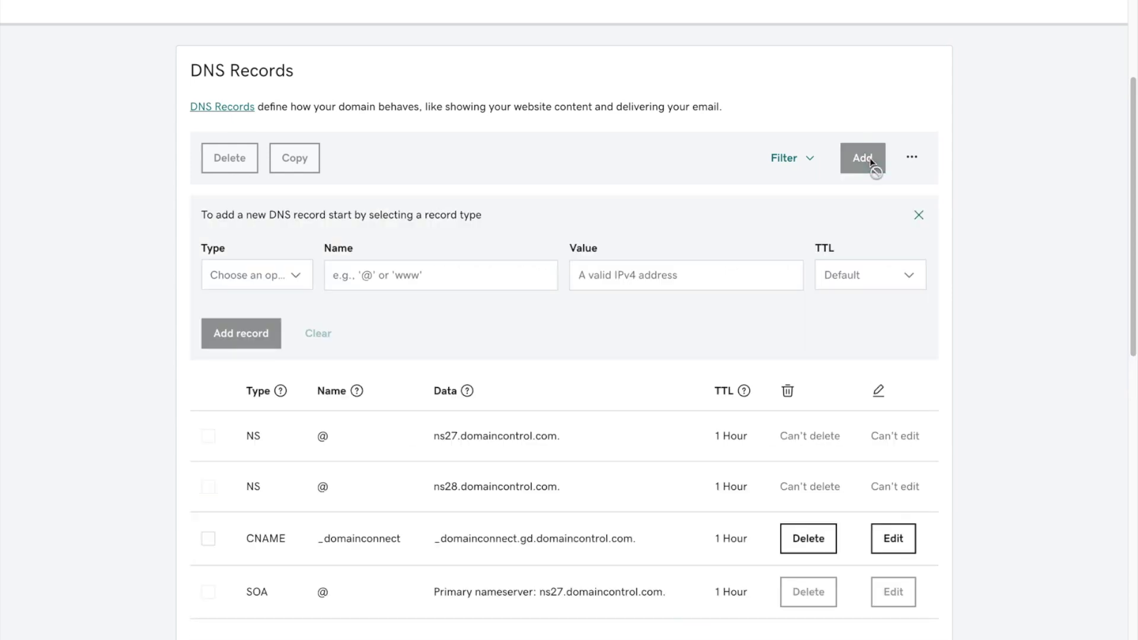
pyautogui.click(267, 274)
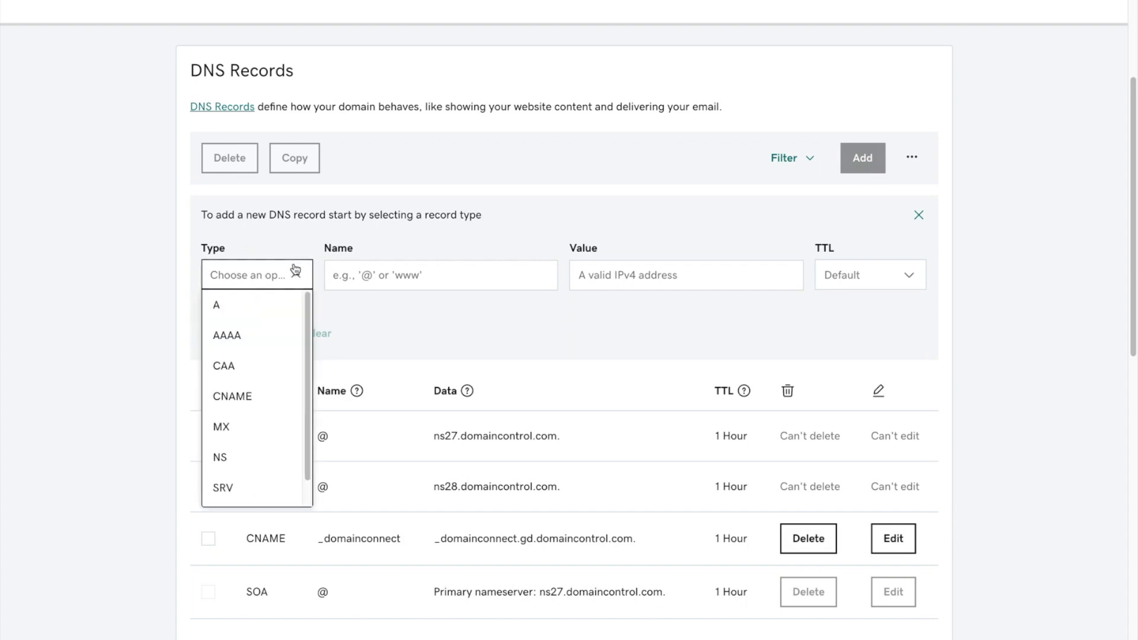
pyautogui.click(240, 396)
pyautogui.click(424, 276)
pyautogui.write('www')
pyautogui.click(390, 315)
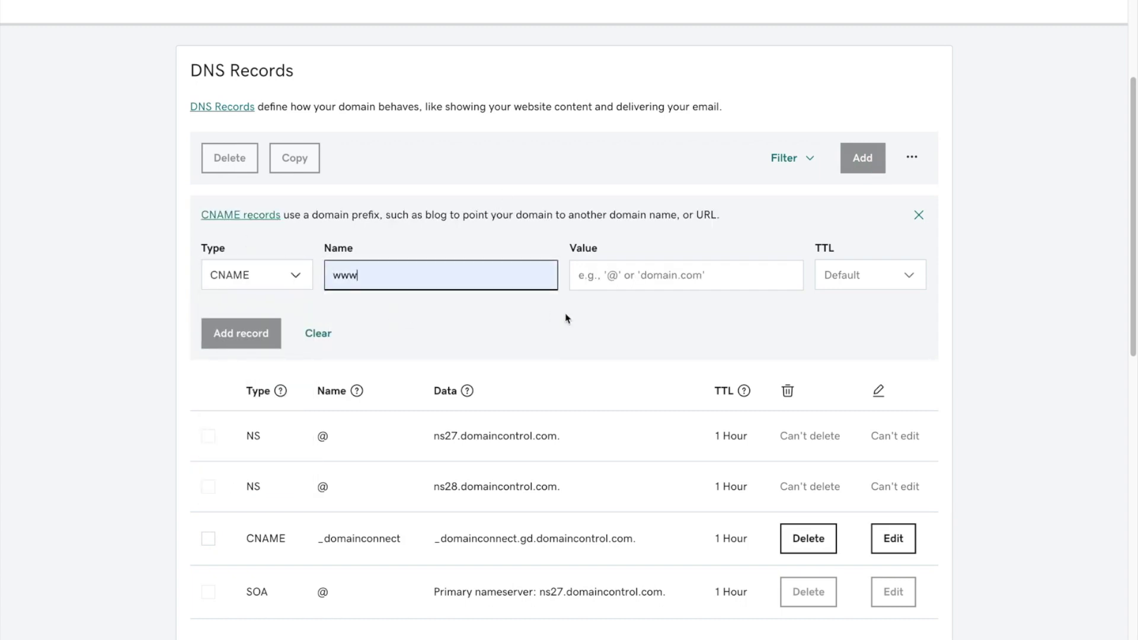
pyautogui.click(607, 278)
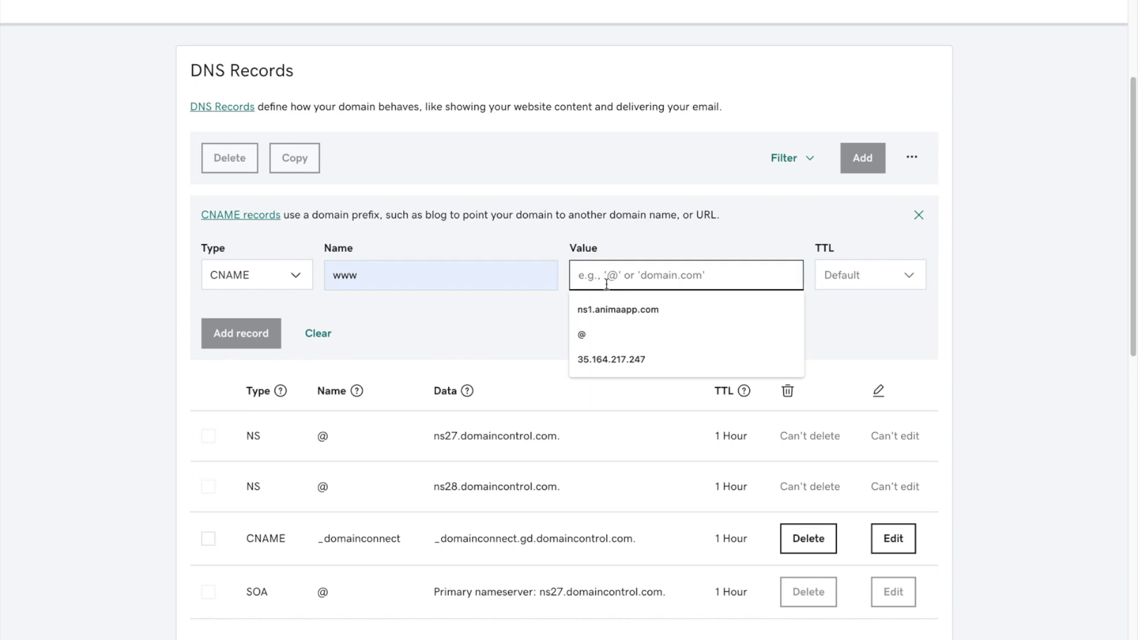
pyautogui.click(614, 307)
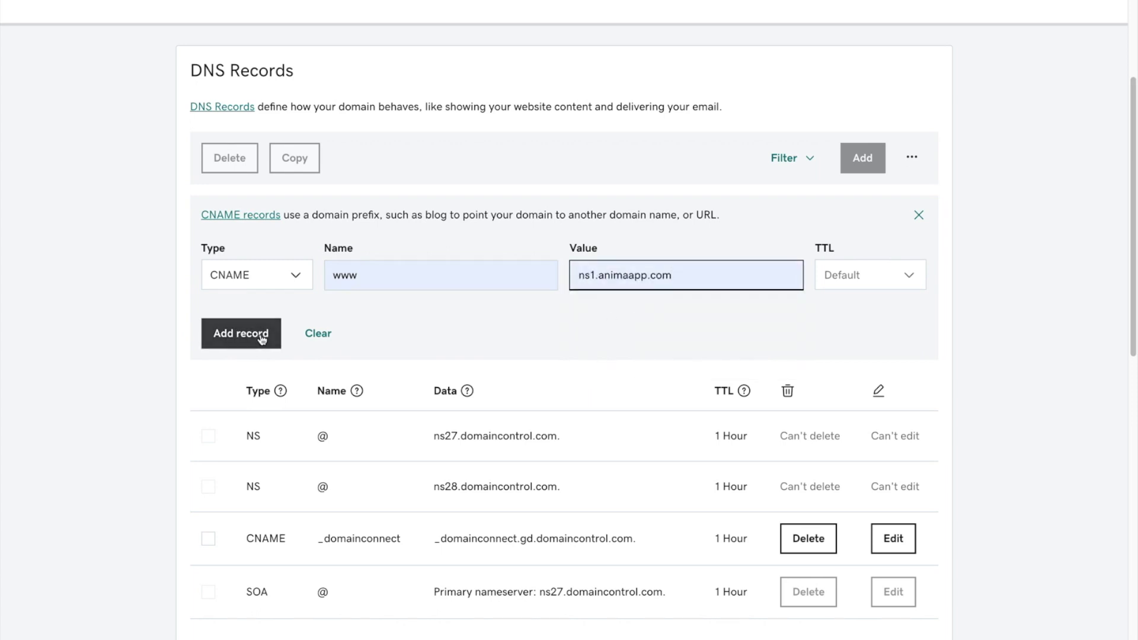
pyautogui.click(262, 338)
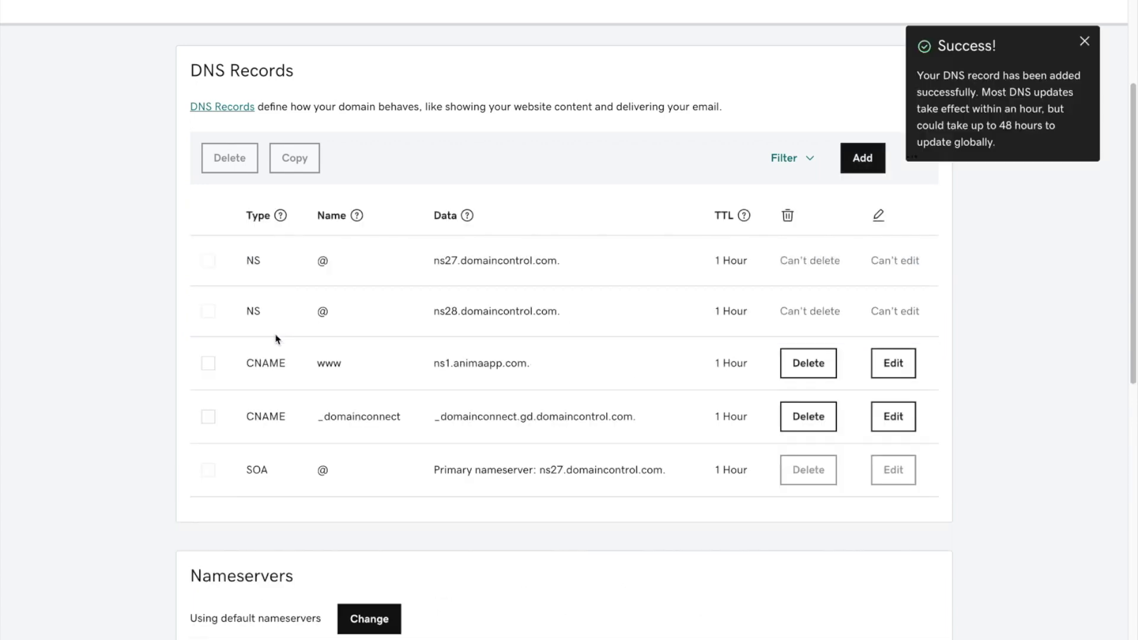
pyautogui.scroll(-3, 213, 186)
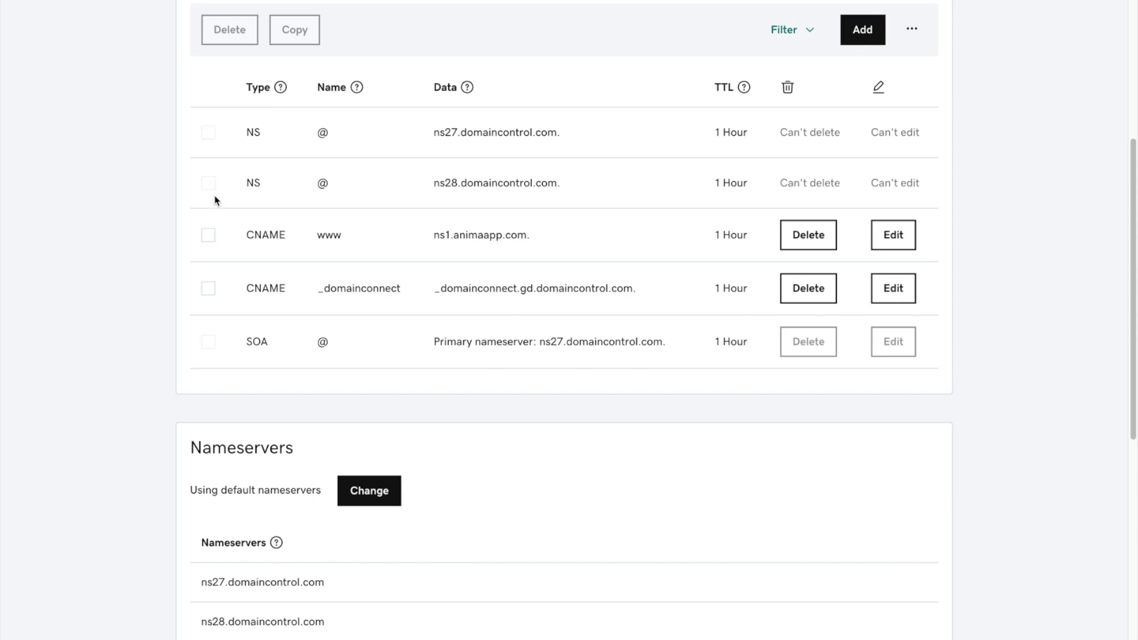
# Step: Add an A DNS record with name @ and value 35.164.217.247
pyautogui.click(871, 36)
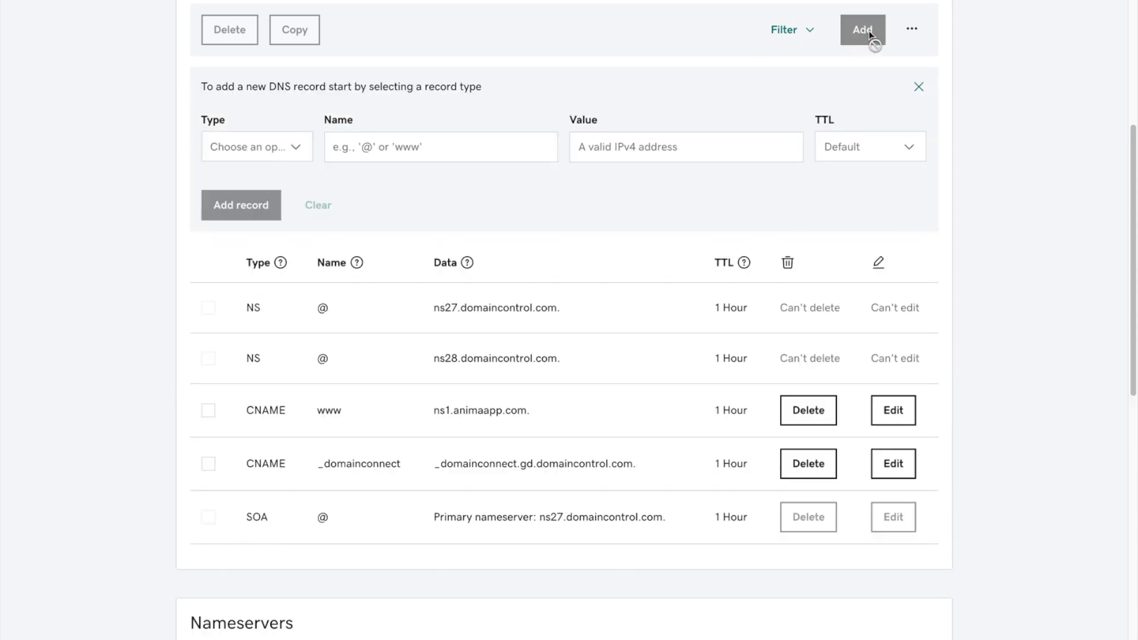
pyautogui.click(290, 147)
pyautogui.click(260, 184)
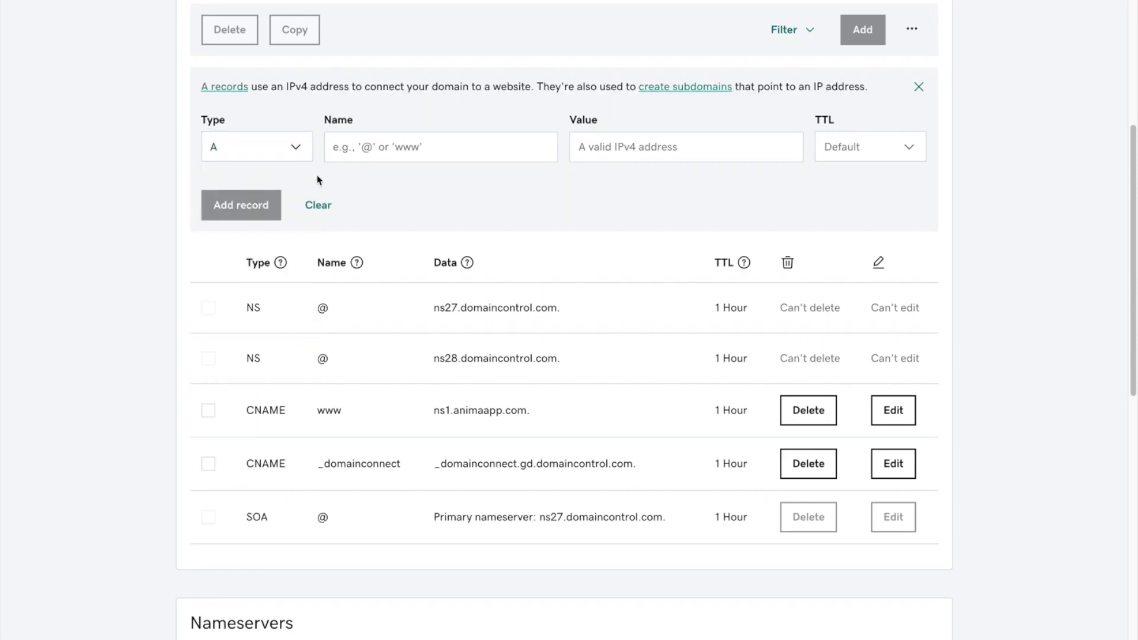
pyautogui.click(380, 152)
pyautogui.write('@')
pyautogui.click(360, 204)
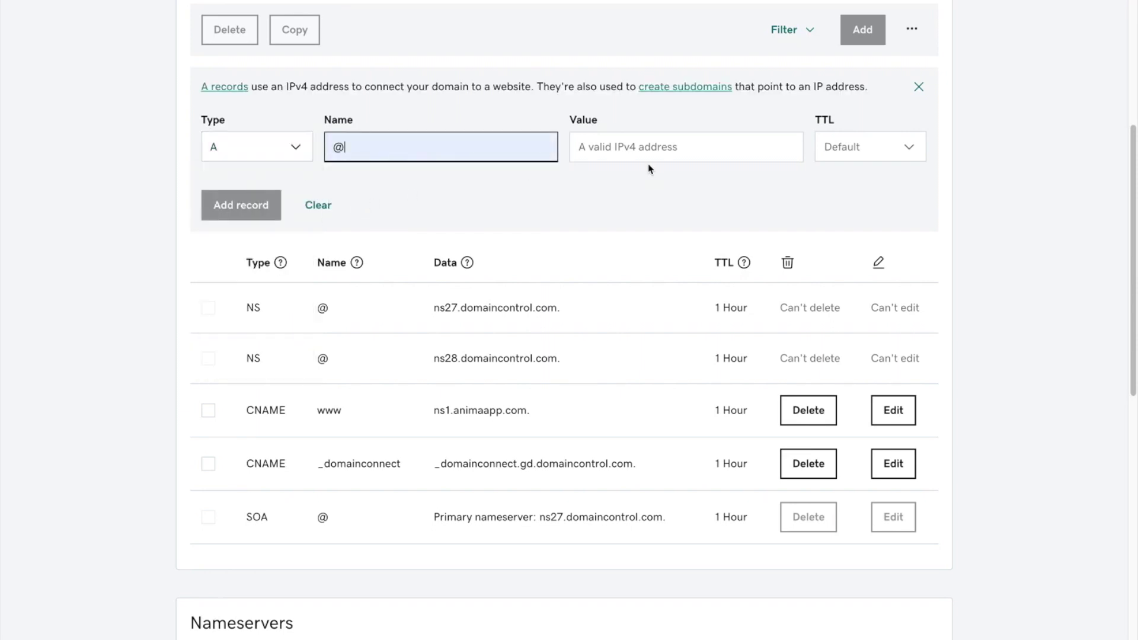
pyautogui.click(638, 148)
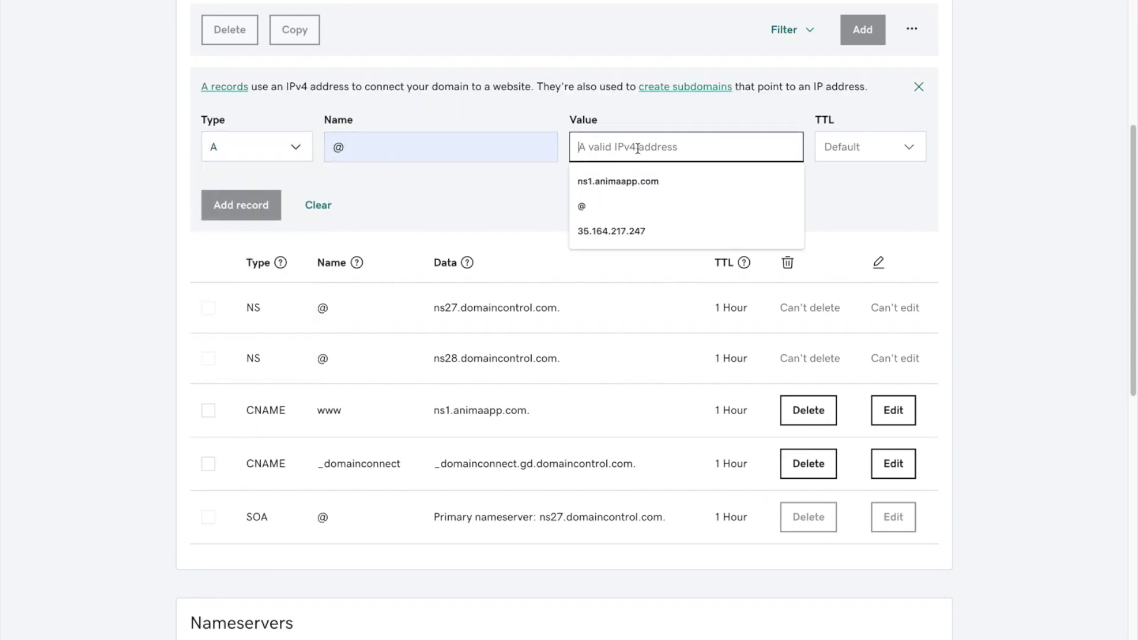
pyautogui.click(612, 240)
pyautogui.click(245, 206)
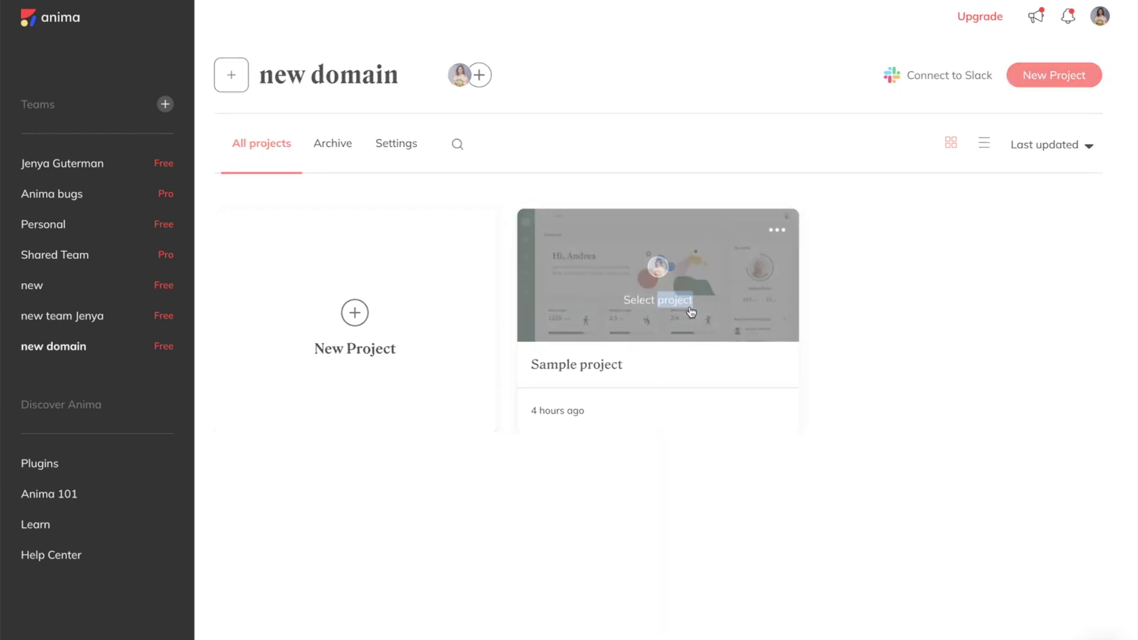
# Step: Open Sample project's settings at the prototype link and custom domain section
pyautogui.click(691, 311)
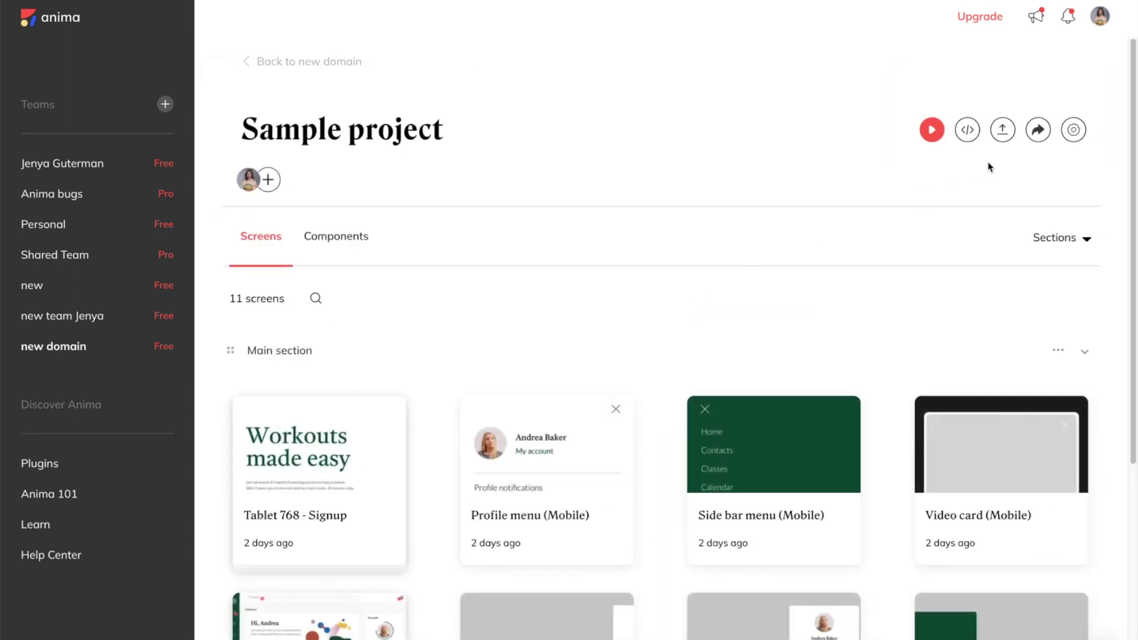
pyautogui.click(1074, 130)
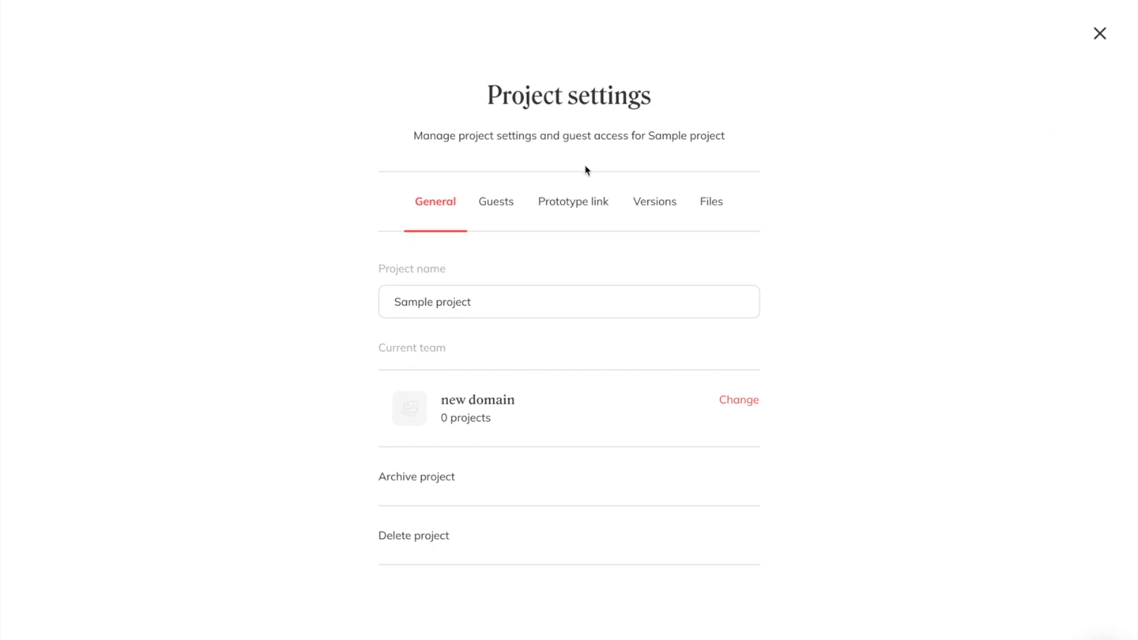
pyautogui.click(579, 201)
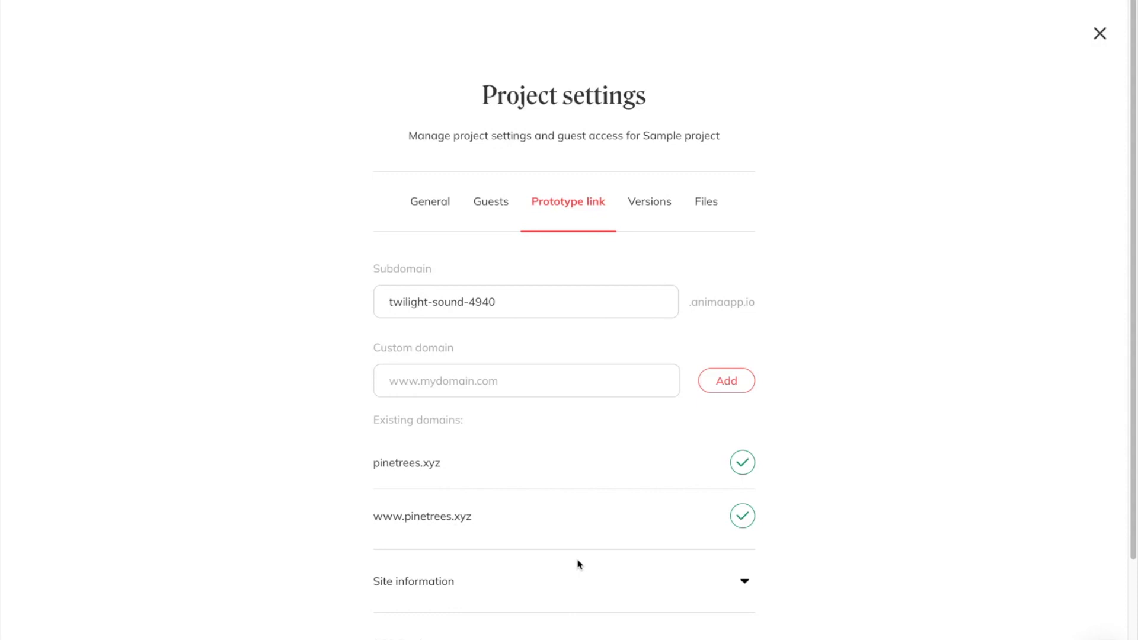
pyautogui.click(1100, 35)
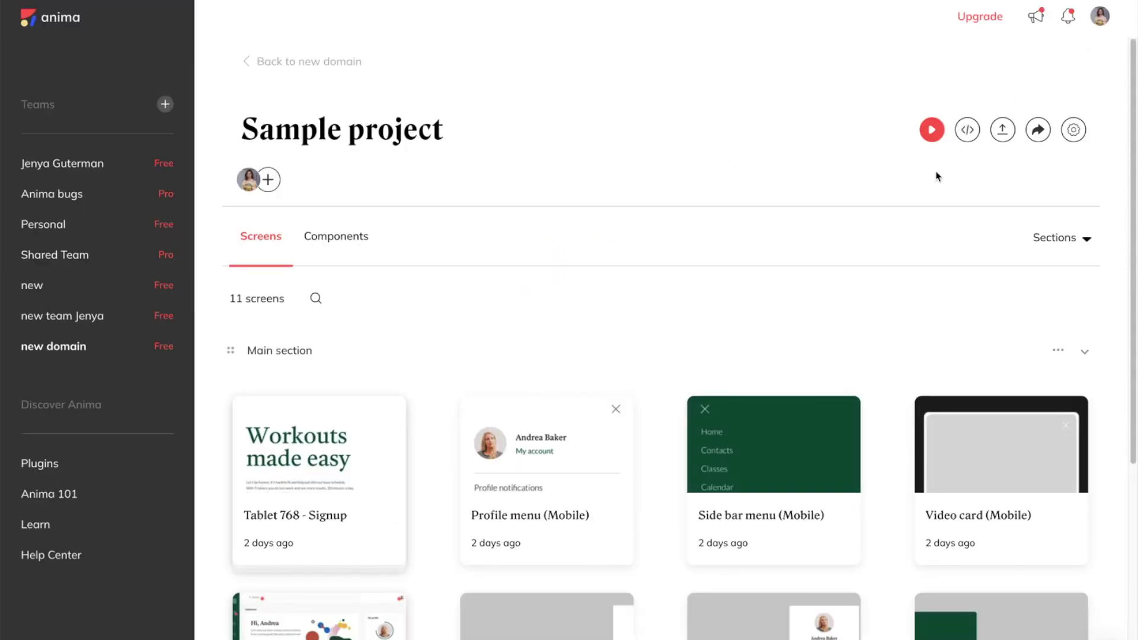